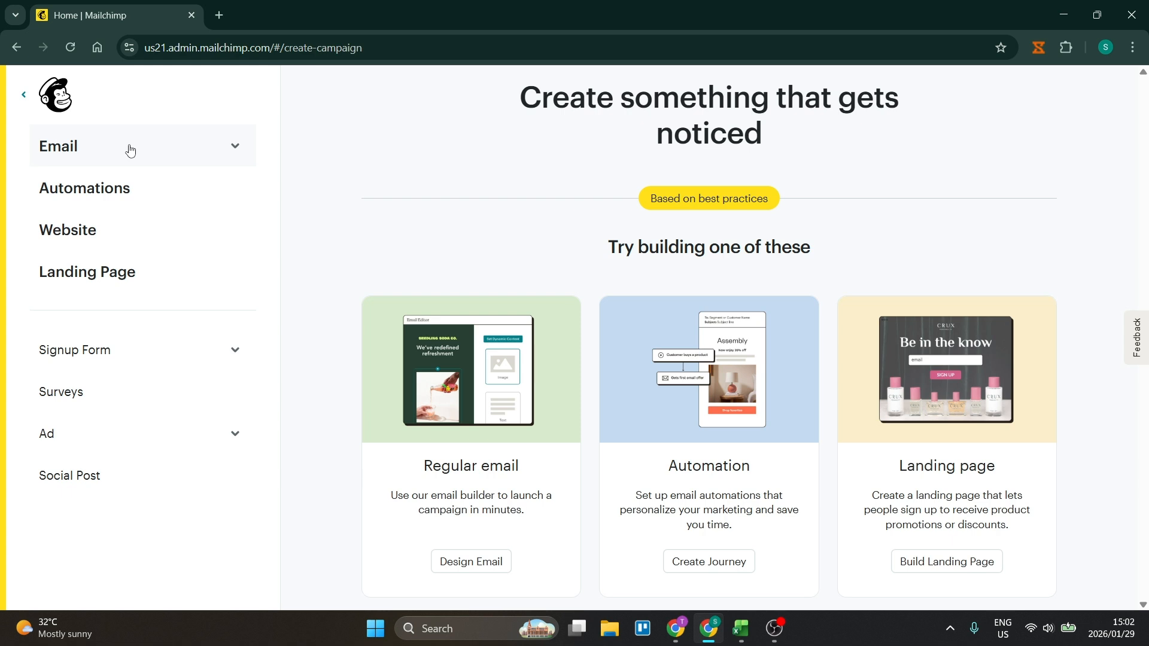
Begin a new landing page named "Landing Page One" for the In Essence audience
{"action": "left_click", "coordinate": [106, 275]}
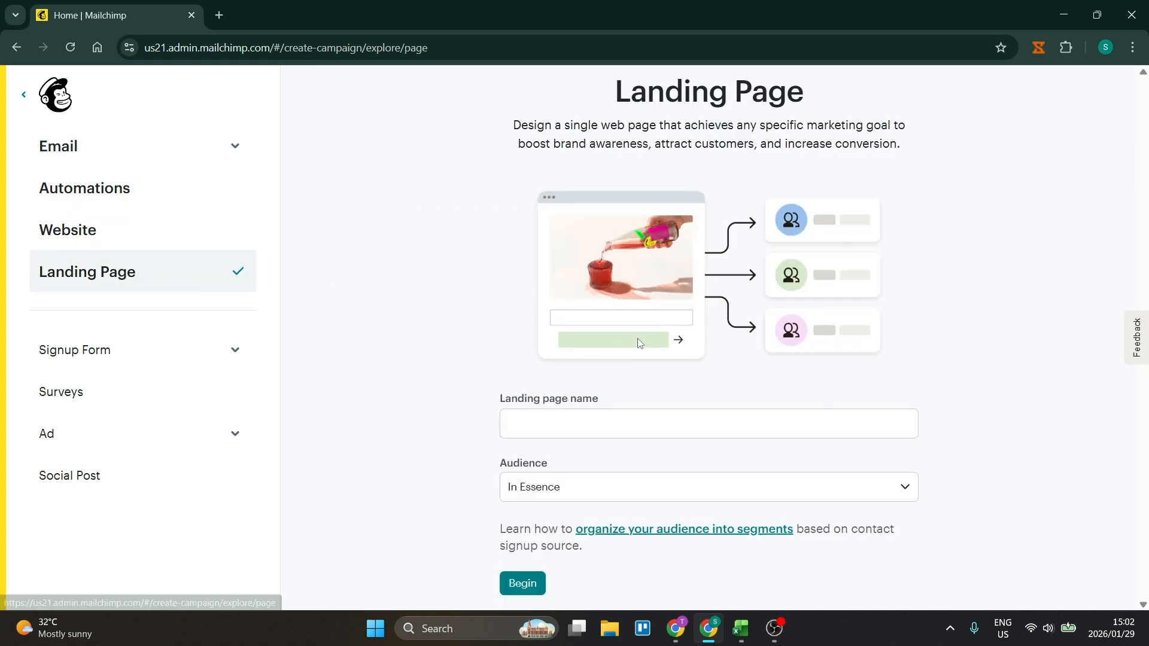
{"action": "left_click", "coordinate": [626, 419]}
{"action": "left_click", "coordinate": [623, 423]}
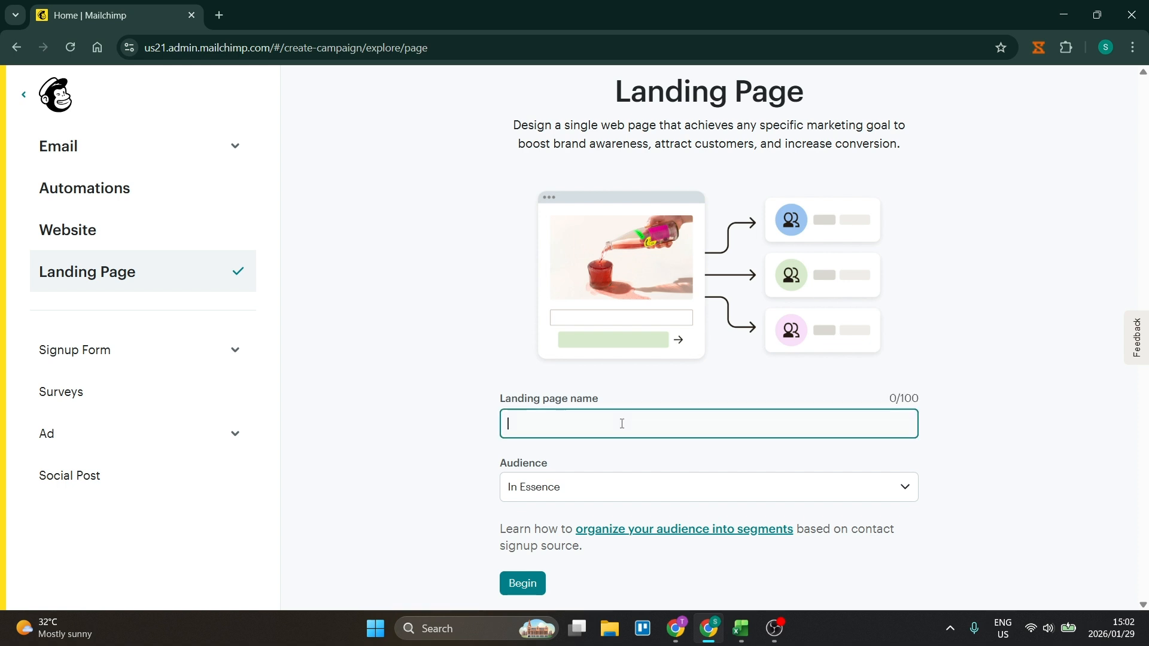
{"action": "type", "text": "Landing Page One"}
{"action": "left_click", "coordinate": [651, 498]}
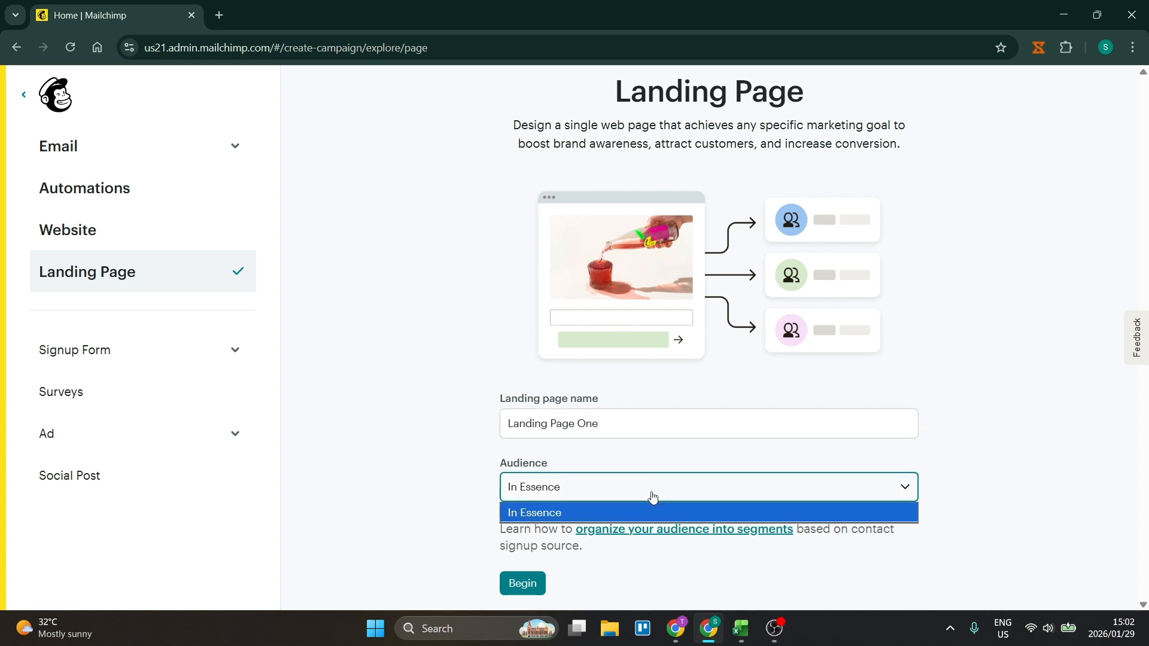
{"action": "left_click", "coordinate": [651, 502]}
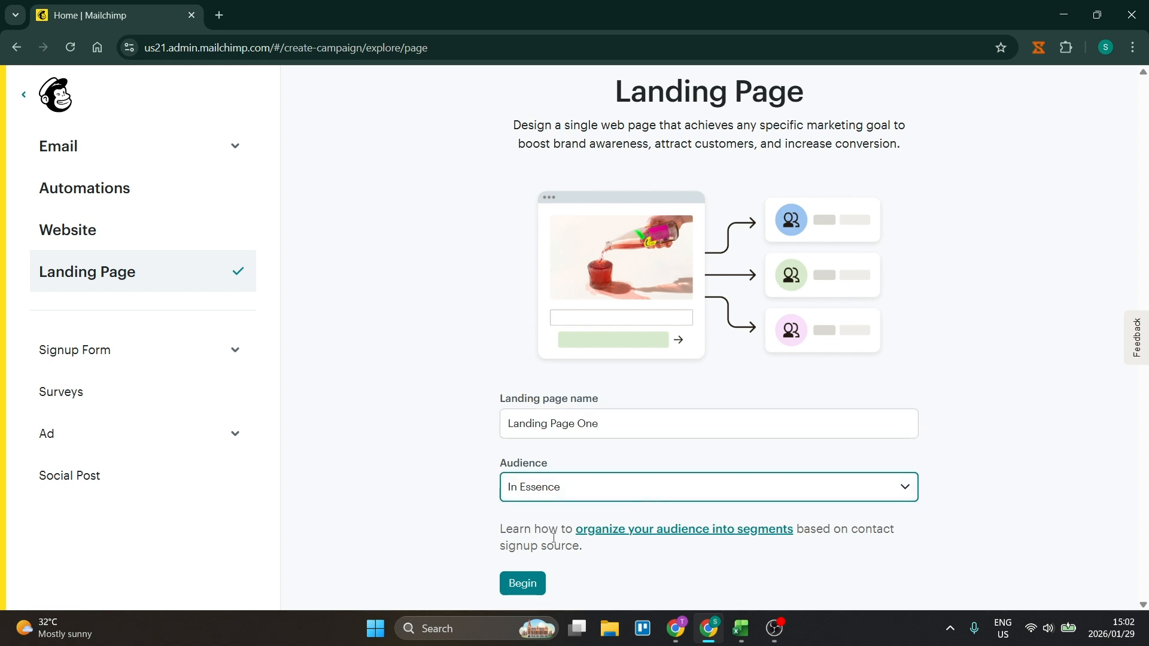
{"action": "left_click", "coordinate": [537, 582]}
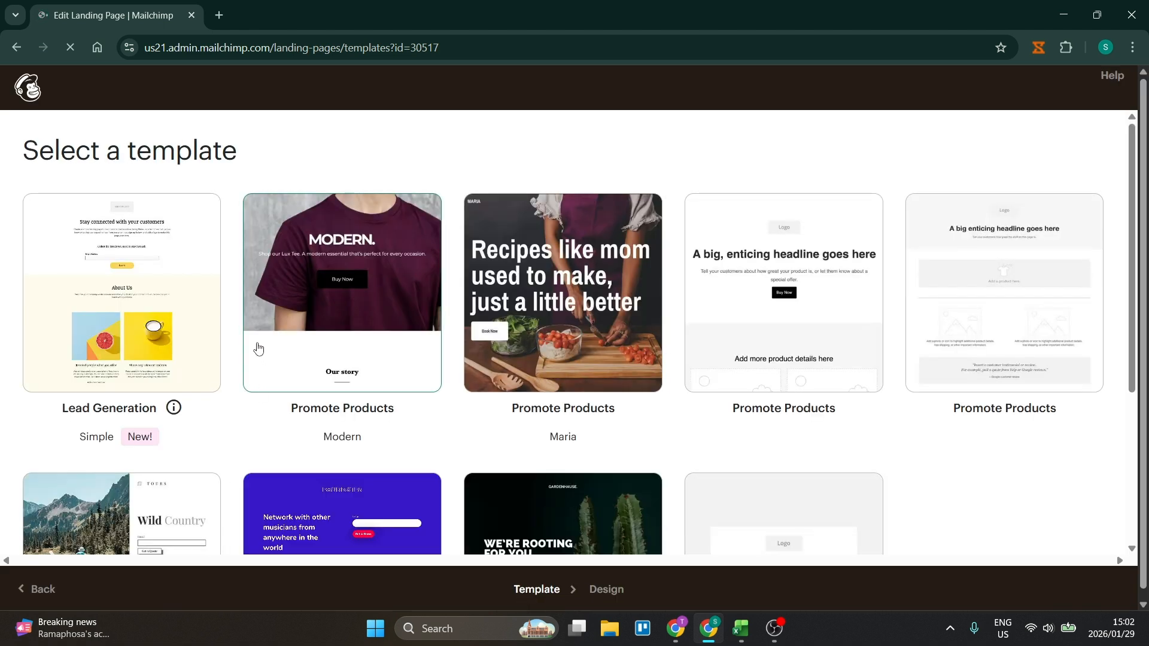
Browse the landing page templates and choose the Maria template for promoting products
{"action": "mouse_move", "coordinate": [281, 337]}
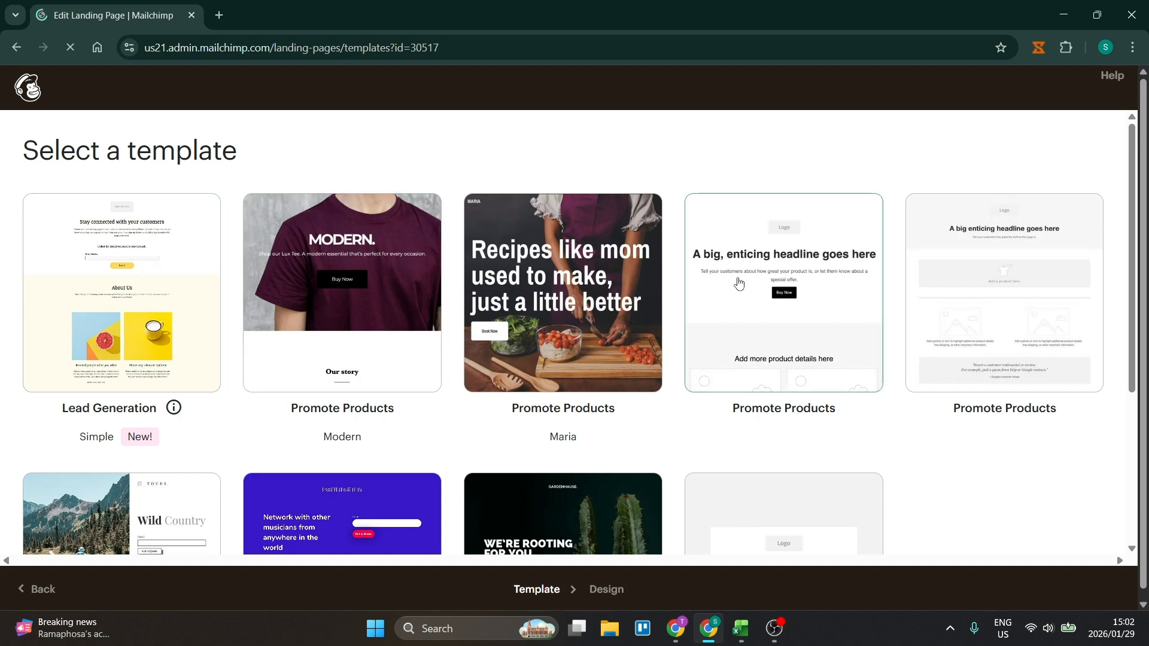
{"action": "scroll", "coordinate": [666, 348], "scroll_direction": "down", "scroll_amount": 4}
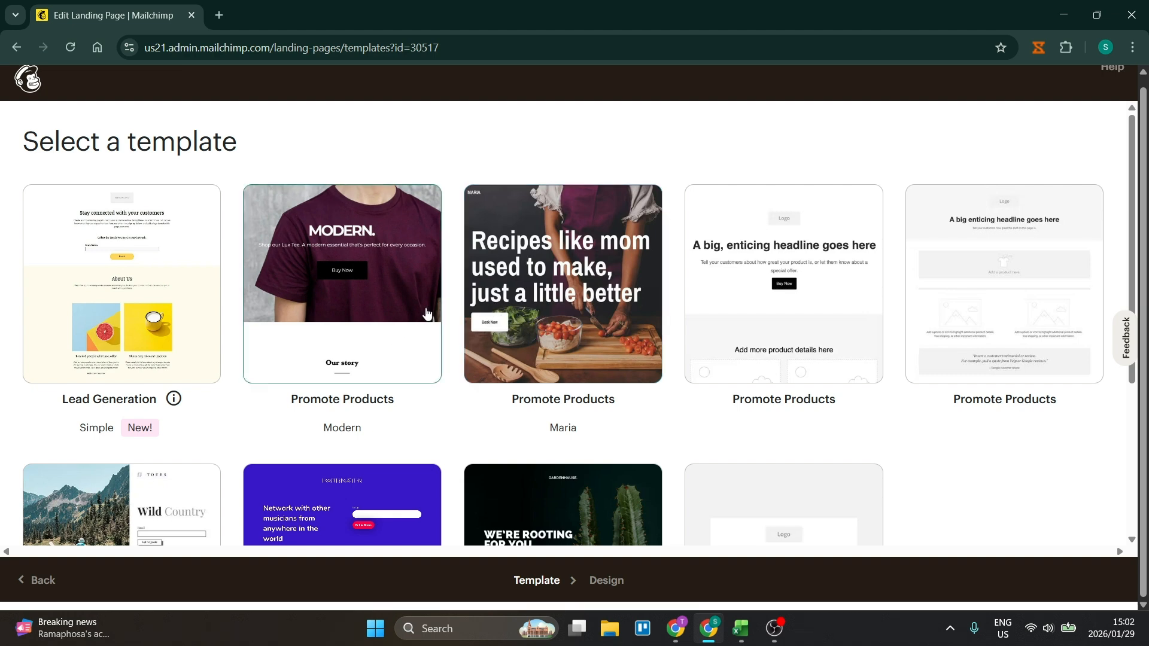
{"action": "scroll", "coordinate": [540, 290], "scroll_direction": "down", "scroll_amount": 3}
{"action": "scroll", "coordinate": [547, 288], "scroll_direction": "up", "scroll_amount": 3}
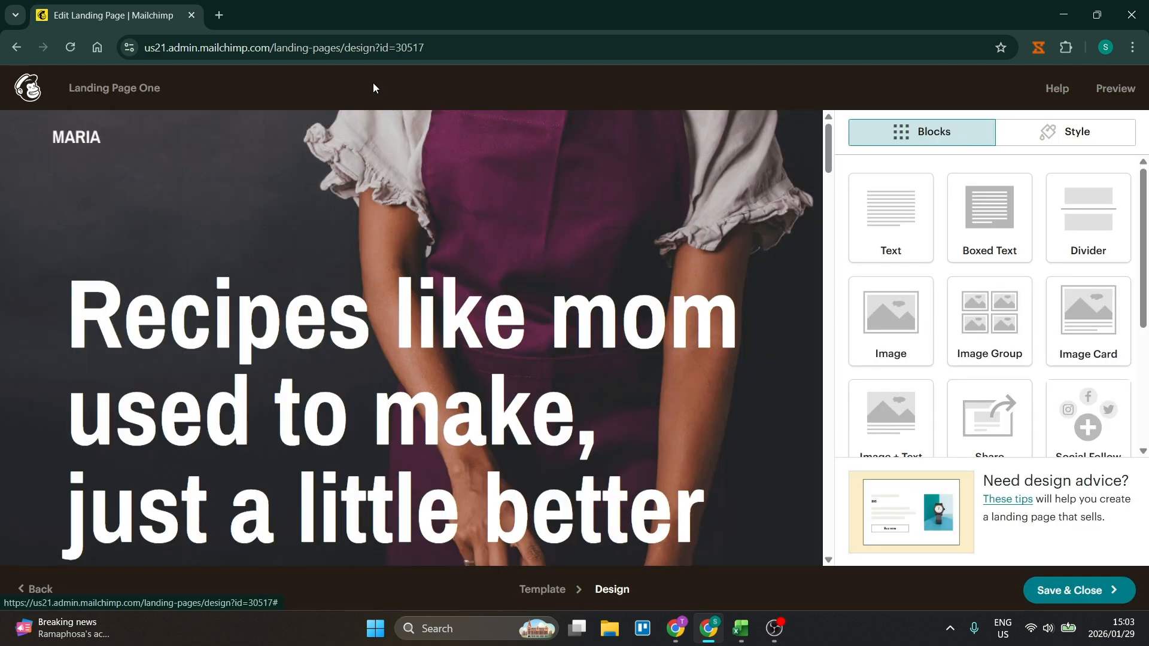
Open the "Recipes like mom" headline block and examine its content, style and column settings, then save and close it
{"action": "mouse_move", "coordinate": [466, 340]}
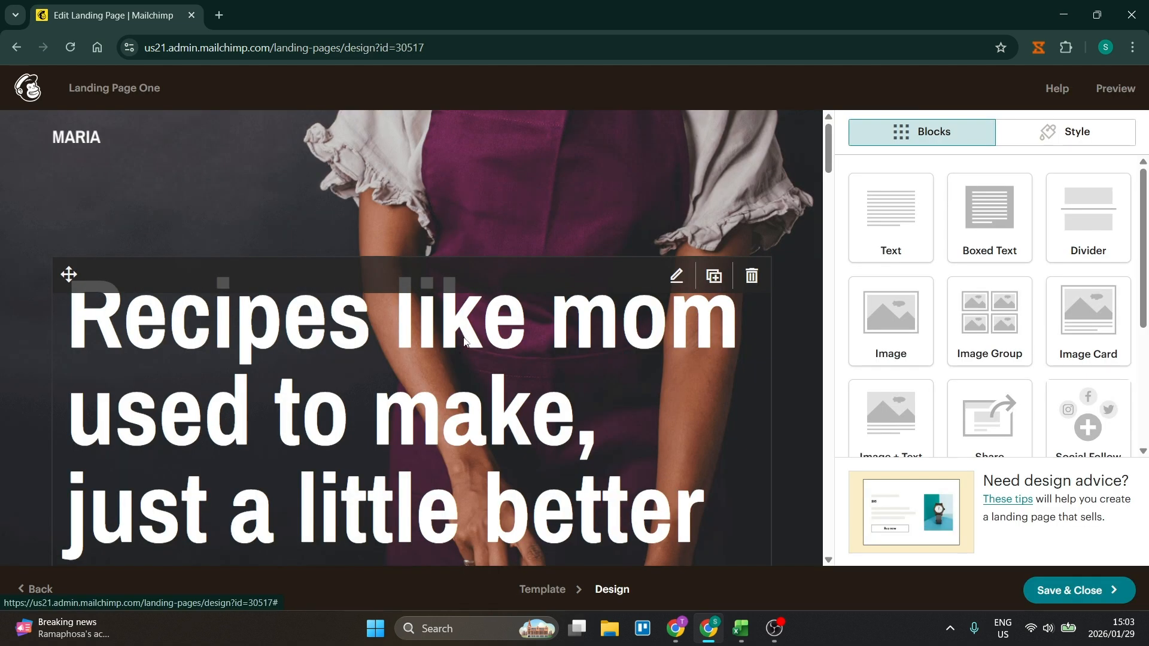
{"action": "left_click", "coordinate": [442, 400]}
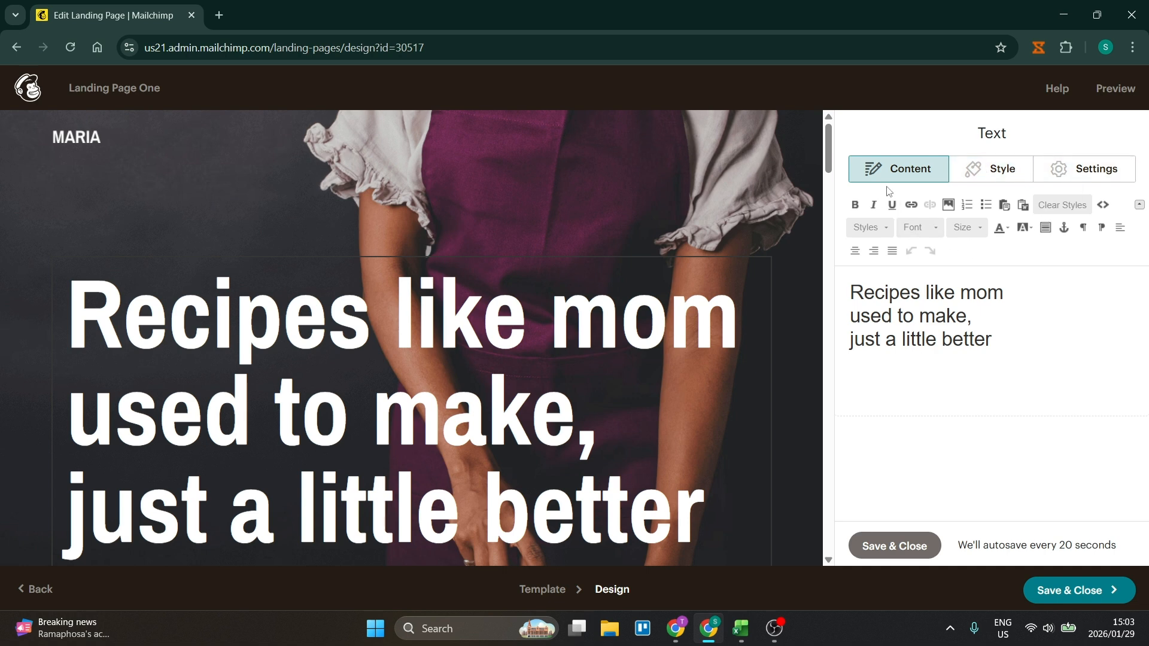
{"action": "left_click", "coordinate": [985, 169]}
{"action": "scroll", "coordinate": [991, 439], "scroll_direction": "down", "scroll_amount": 1}
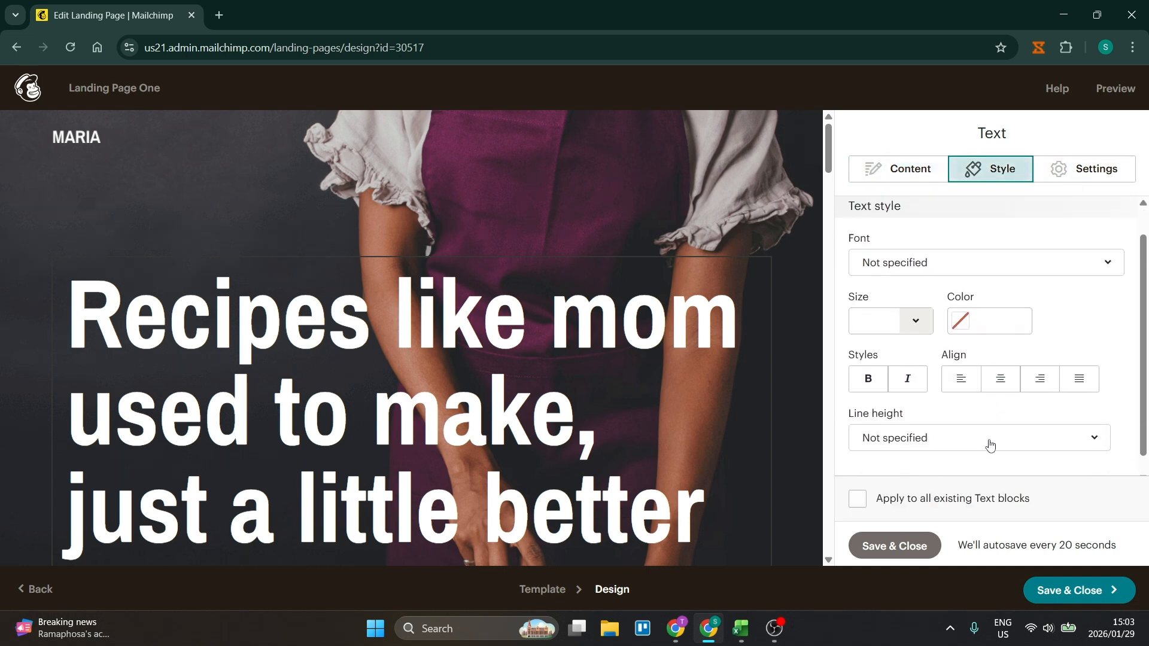
{"action": "scroll", "coordinate": [1006, 359], "scroll_direction": "up", "scroll_amount": 1}
{"action": "left_click", "coordinate": [1064, 171]}
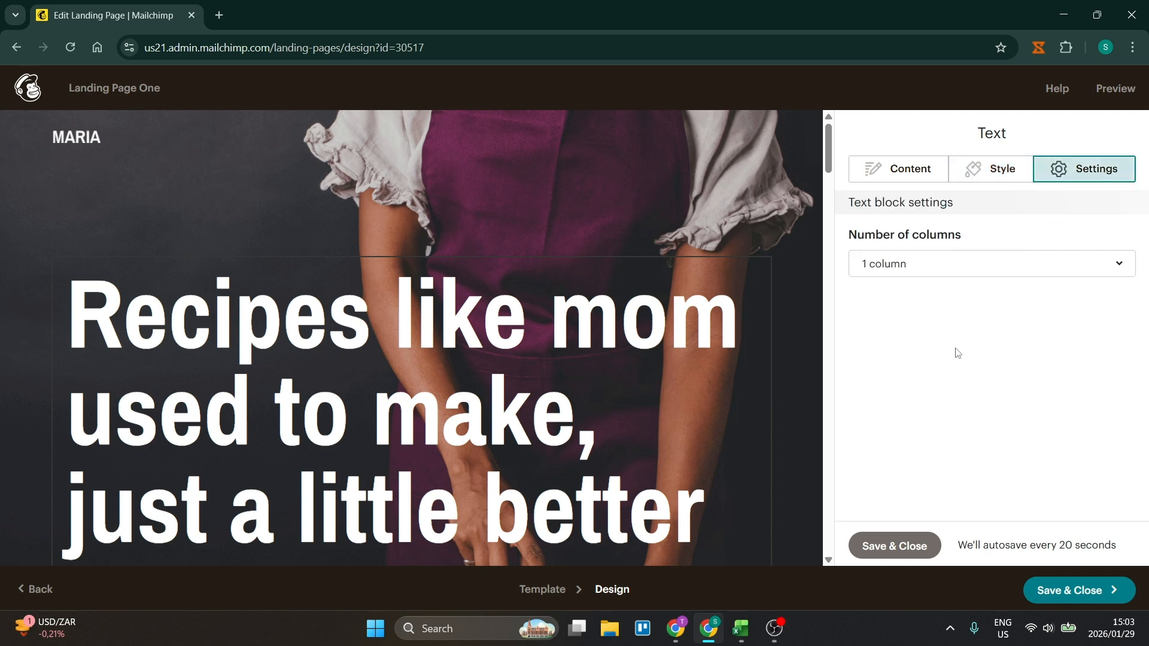
{"action": "left_click", "coordinate": [971, 171]}
{"action": "scroll", "coordinate": [993, 419], "scroll_direction": "down", "scroll_amount": 1}
{"action": "scroll", "coordinate": [998, 461], "scroll_direction": "up", "scroll_amount": 1}
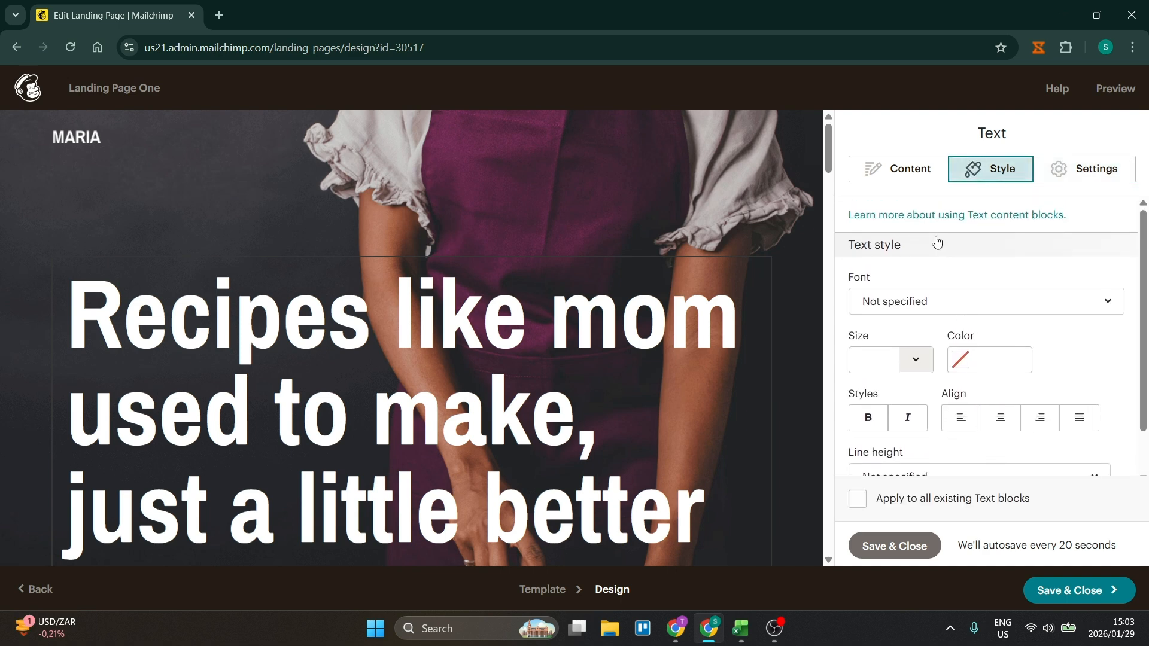
{"action": "left_click", "coordinate": [909, 170]}
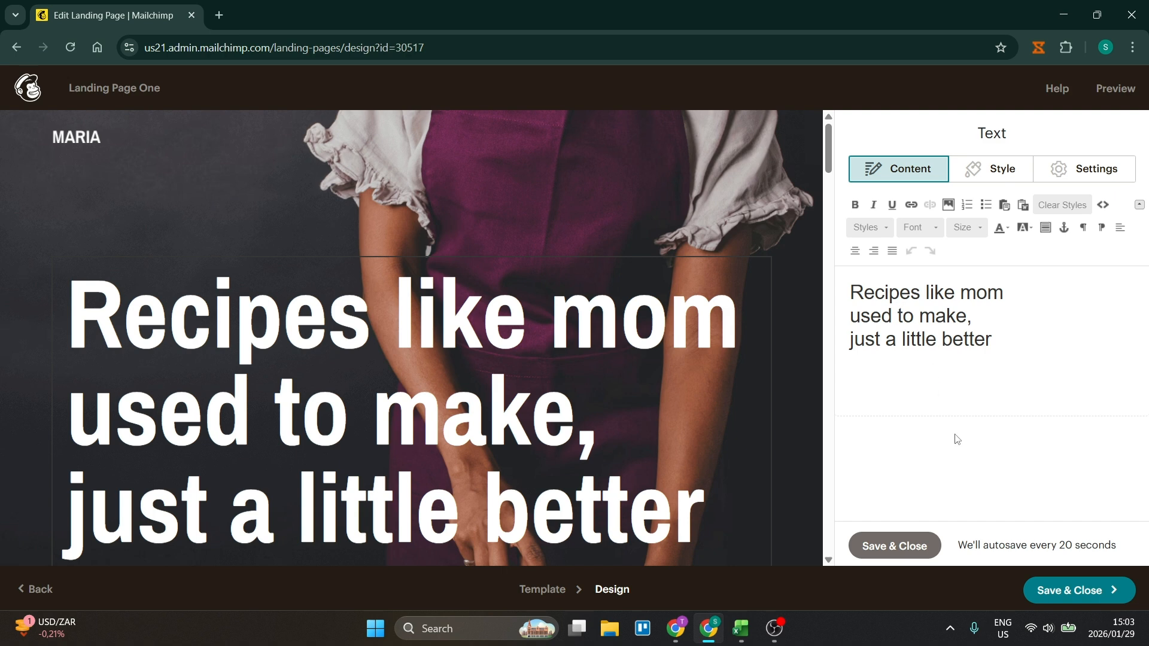
{"action": "mouse_move", "coordinate": [628, 229]}
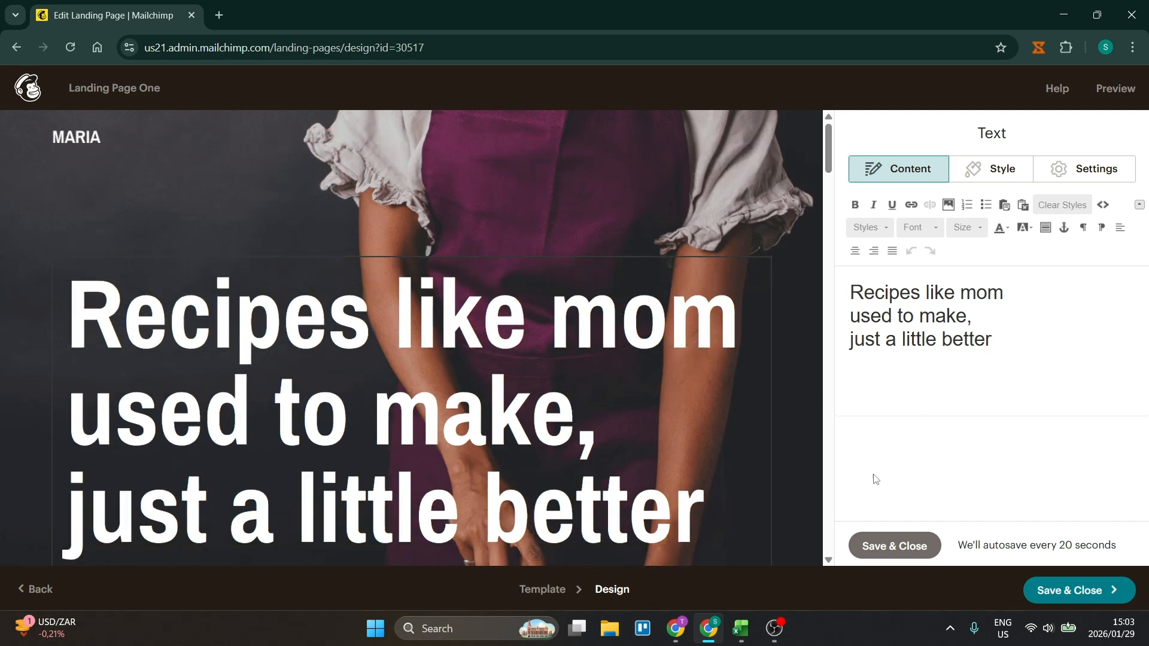
{"action": "mouse_move", "coordinate": [417, 408]}
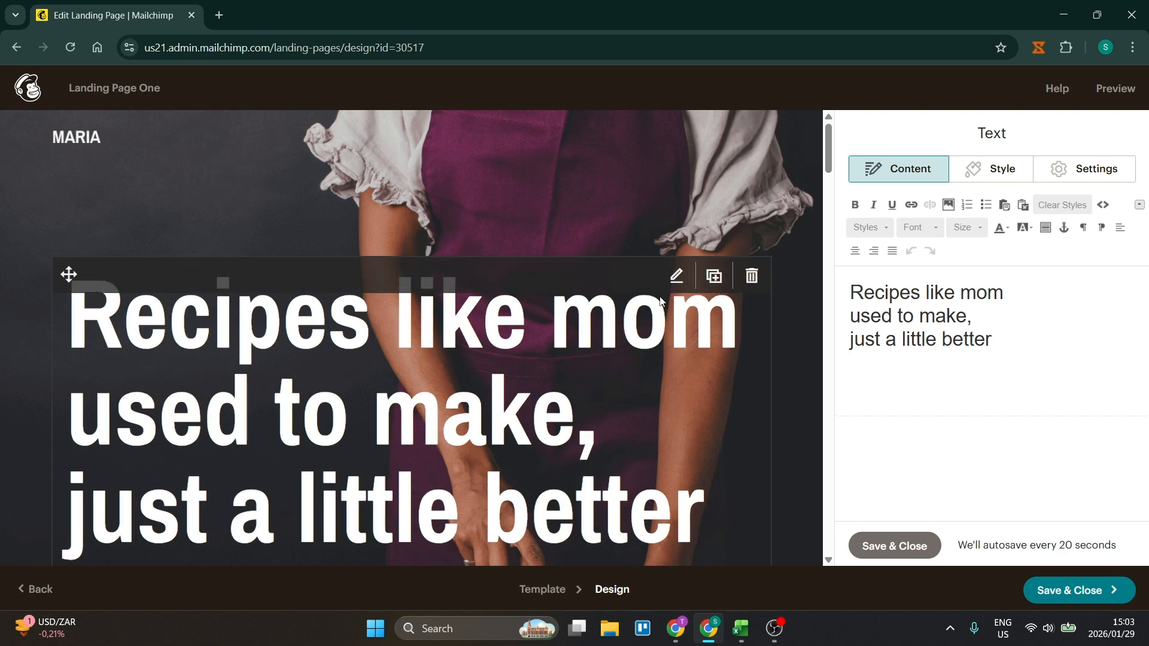
{"action": "left_click", "coordinate": [890, 549]}
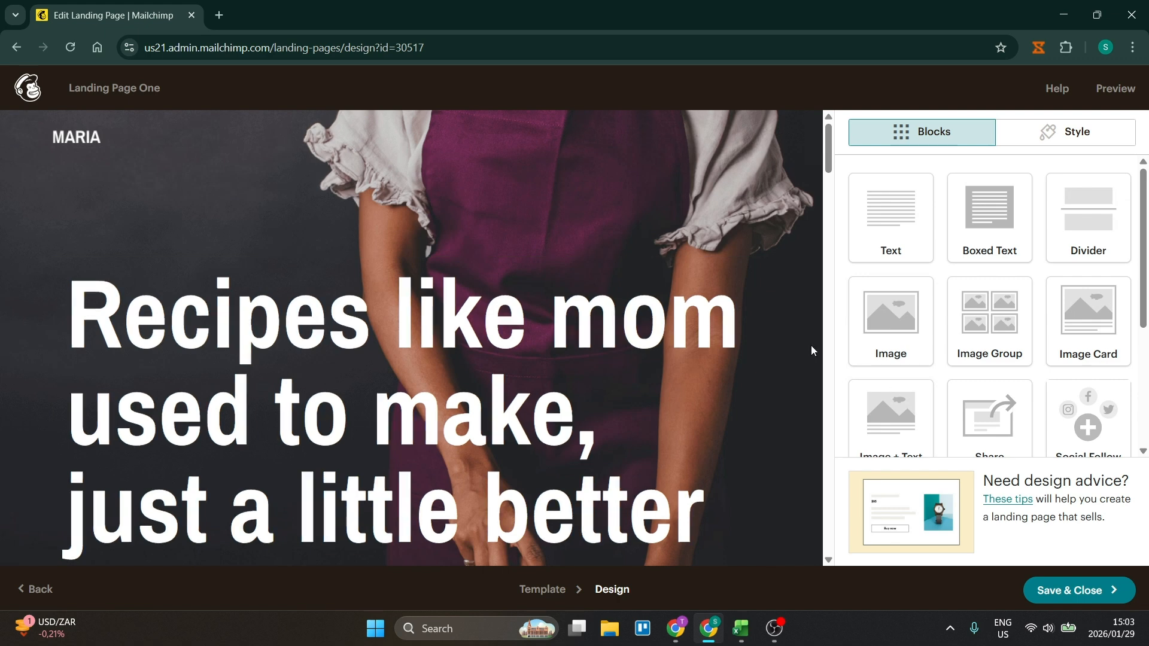
Look through the available content blocks and add a Product block above the main headline
{"action": "scroll", "coordinate": [1010, 351], "scroll_direction": "down", "scroll_amount": 4}
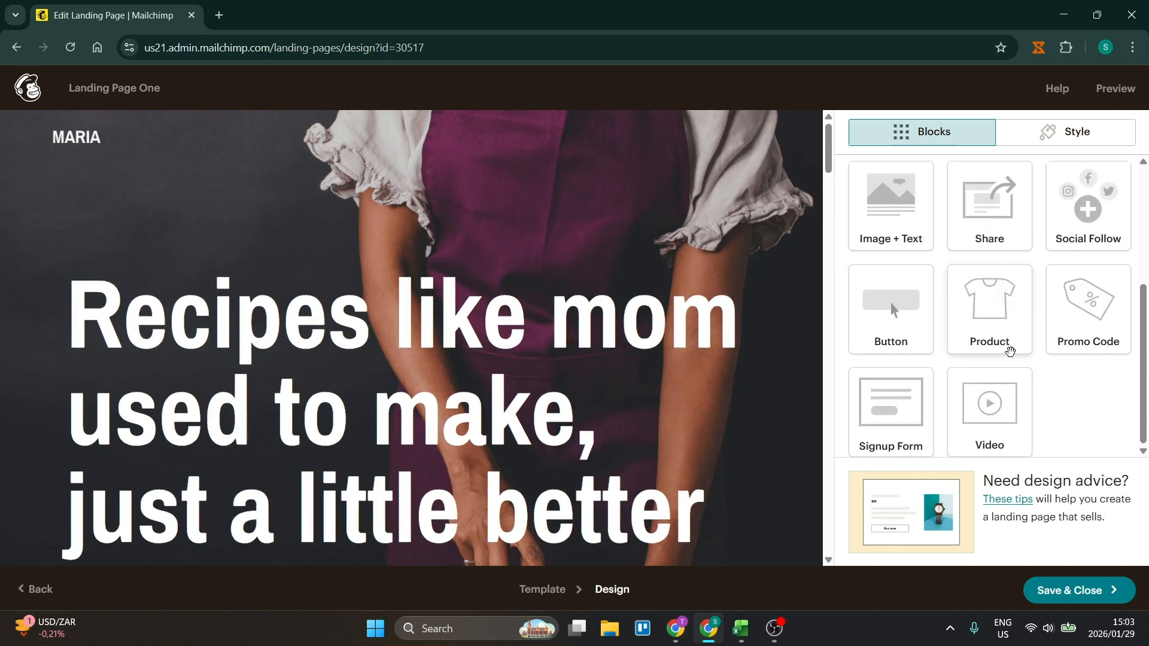
{"action": "scroll", "coordinate": [1010, 351], "scroll_direction": "up", "scroll_amount": 5}
{"action": "scroll", "coordinate": [1008, 350], "scroll_direction": "down", "scroll_amount": 4}
{"action": "scroll", "coordinate": [1006, 349], "scroll_direction": "up", "scroll_amount": 4}
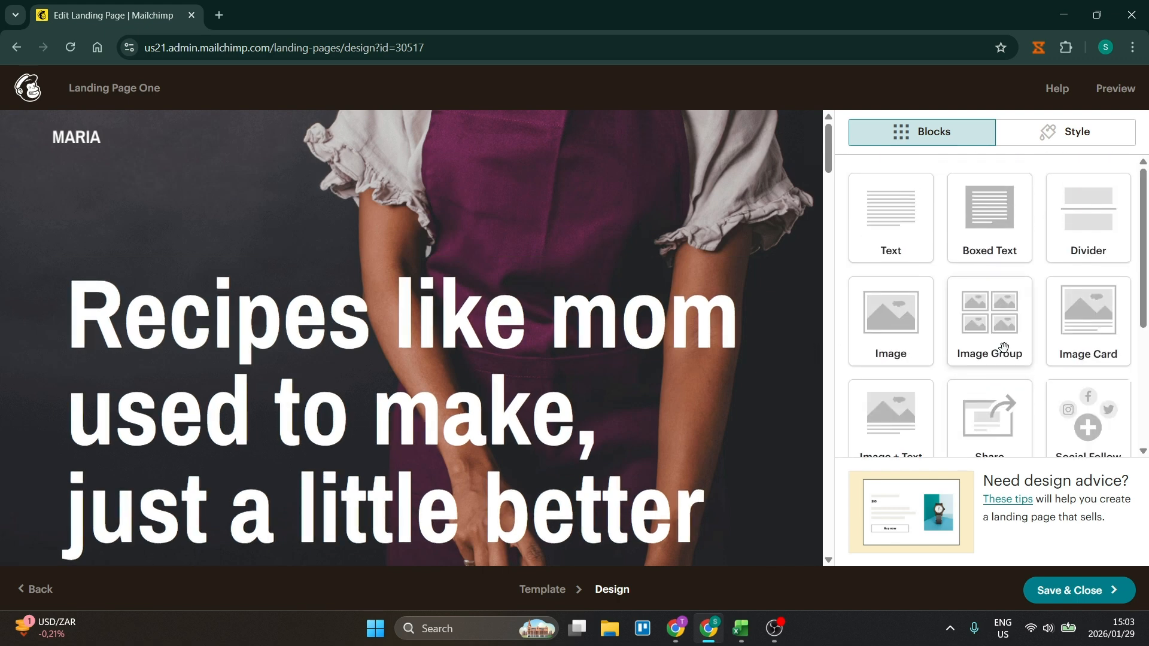
{"action": "scroll", "coordinate": [957, 359], "scroll_direction": "down", "scroll_amount": 4}
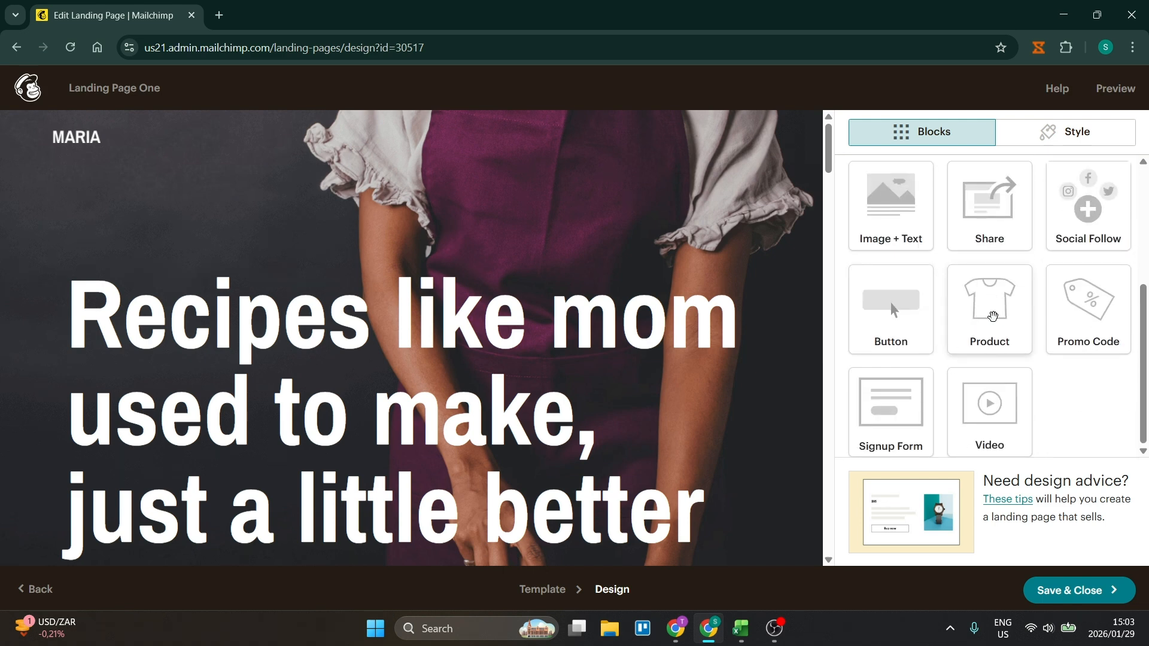
{"action": "left_click_drag", "start_coordinate": [992, 316], "coordinate": [446, 275]}
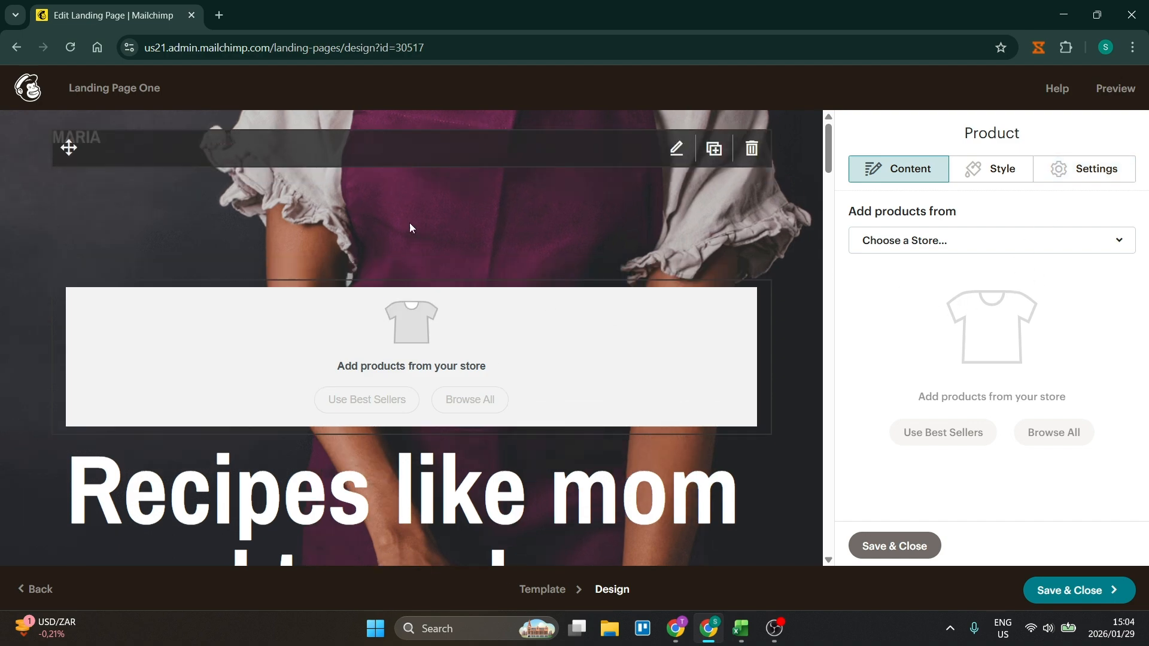
Review the remaining sections of the page, then save and close the landing page design
{"action": "scroll", "coordinate": [454, 370], "scroll_direction": "down", "scroll_amount": 5}
{"action": "scroll", "coordinate": [456, 368], "scroll_direction": "down", "scroll_amount": 5}
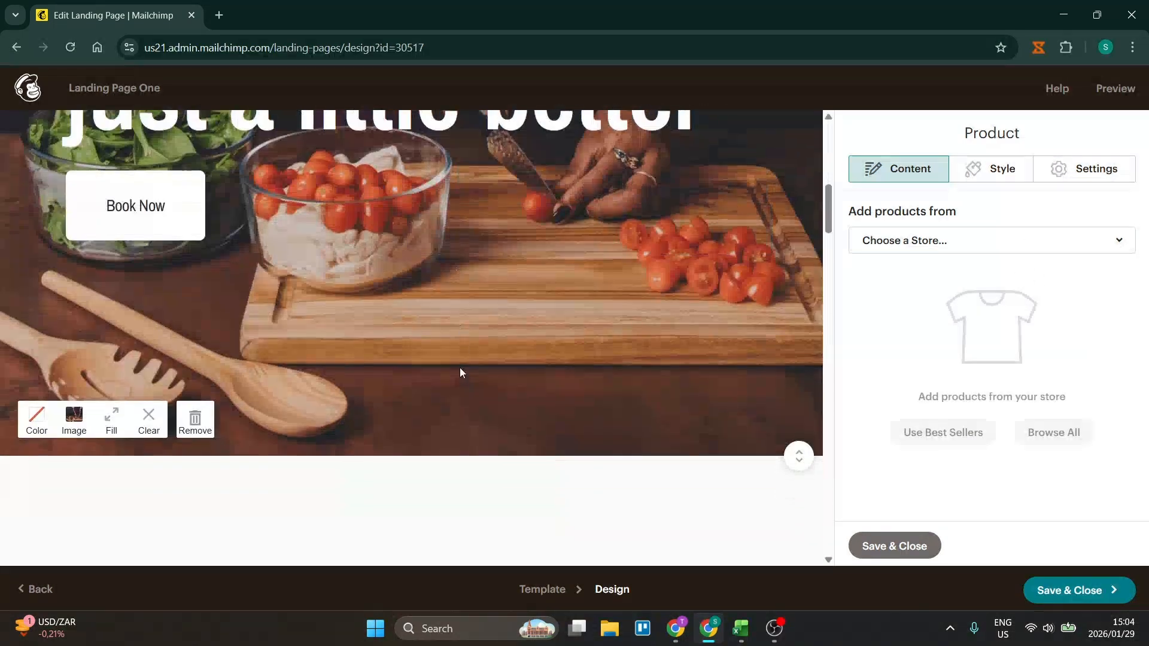
{"action": "scroll", "coordinate": [458, 391], "scroll_direction": "up", "scroll_amount": 3}
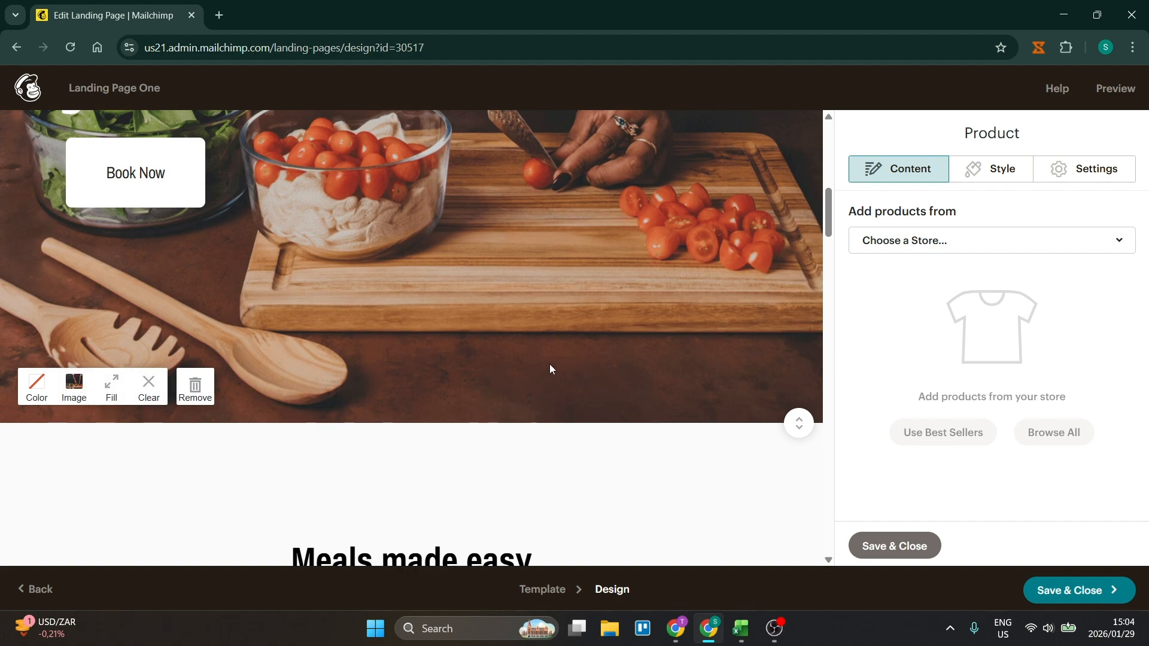
{"action": "scroll", "coordinate": [550, 369], "scroll_direction": "down", "scroll_amount": 15}
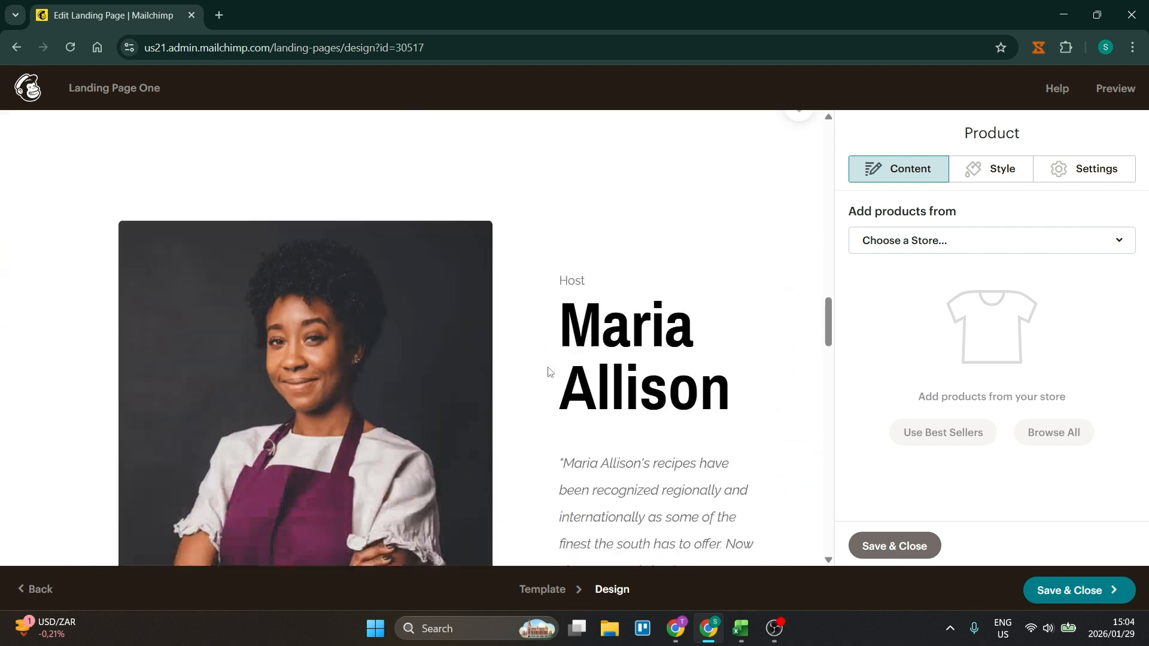
{"action": "scroll", "coordinate": [550, 371], "scroll_direction": "down", "scroll_amount": 4}
{"action": "scroll", "coordinate": [546, 371], "scroll_direction": "up", "scroll_amount": 3}
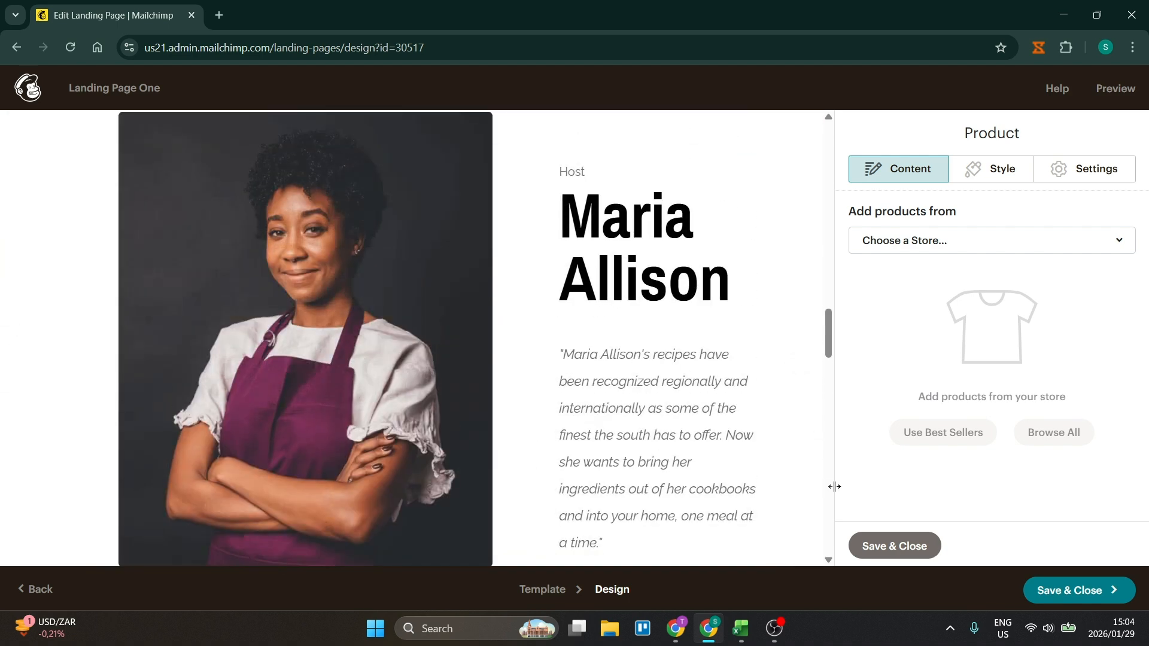
{"action": "left_click", "coordinate": [1074, 598]}
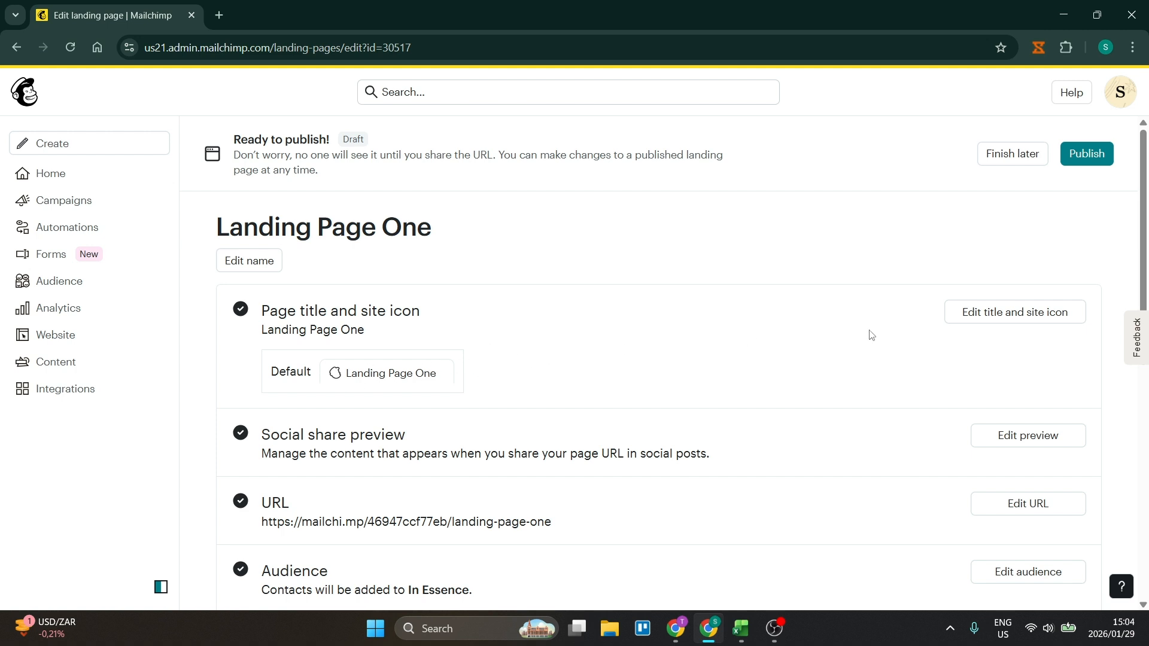
Save the page title and site icon section and the social share preview, both with the title "Landing Page One"
{"action": "left_click", "coordinate": [996, 316]}
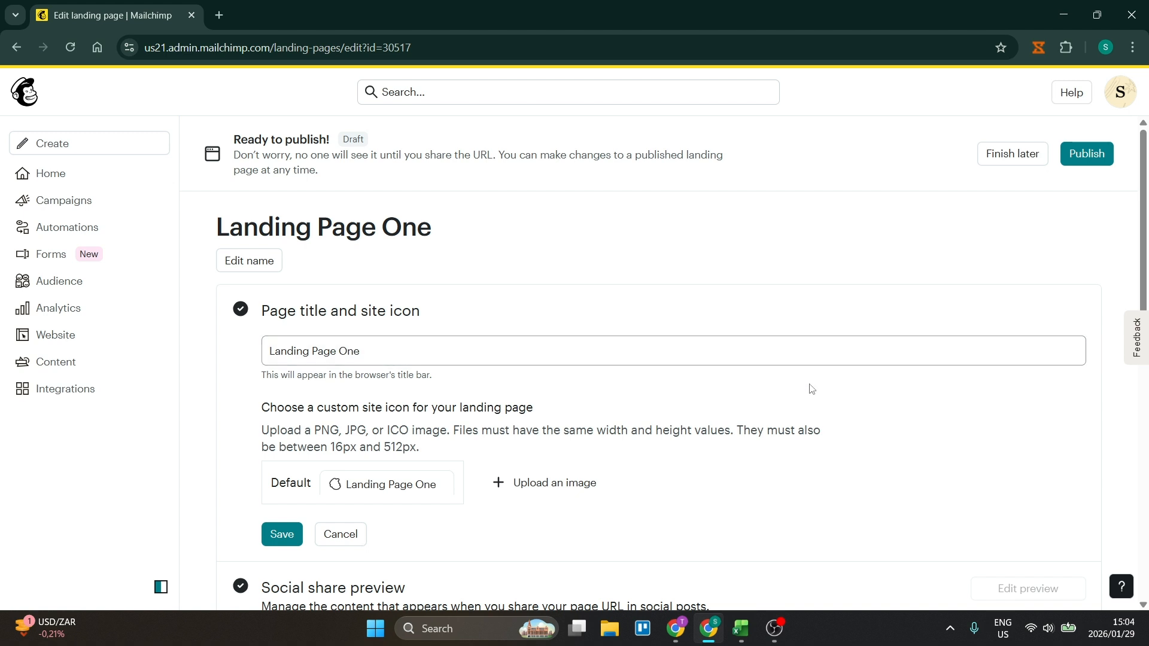
{"action": "scroll", "coordinate": [365, 372], "scroll_direction": "down", "scroll_amount": 3}
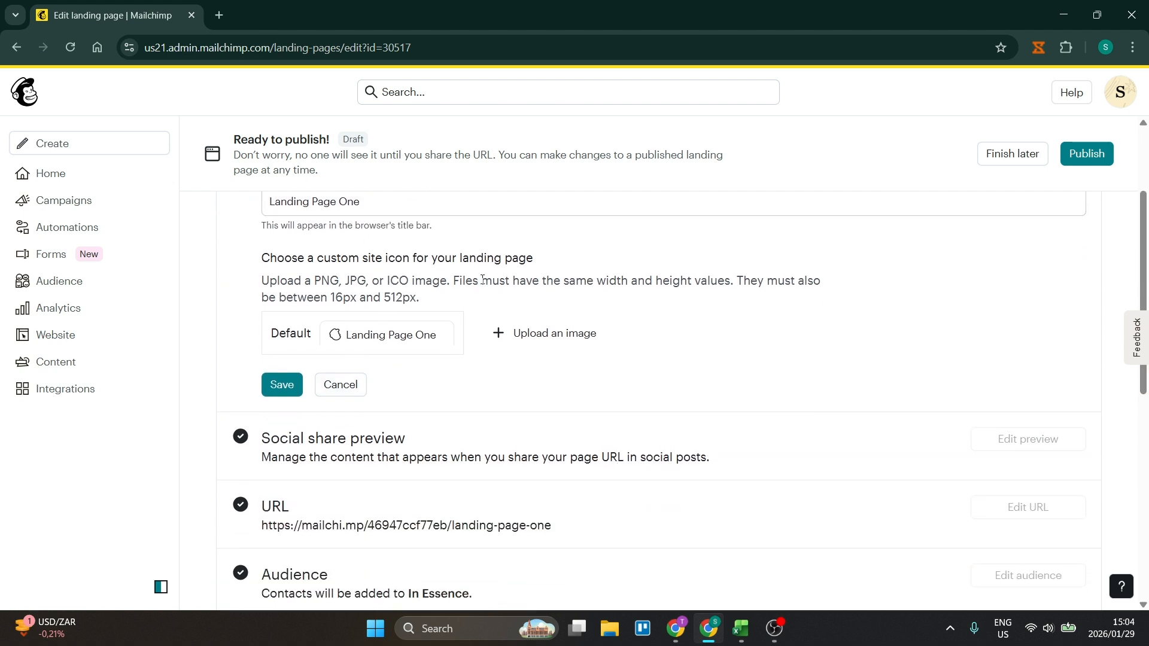
{"action": "left_click", "coordinate": [282, 386]}
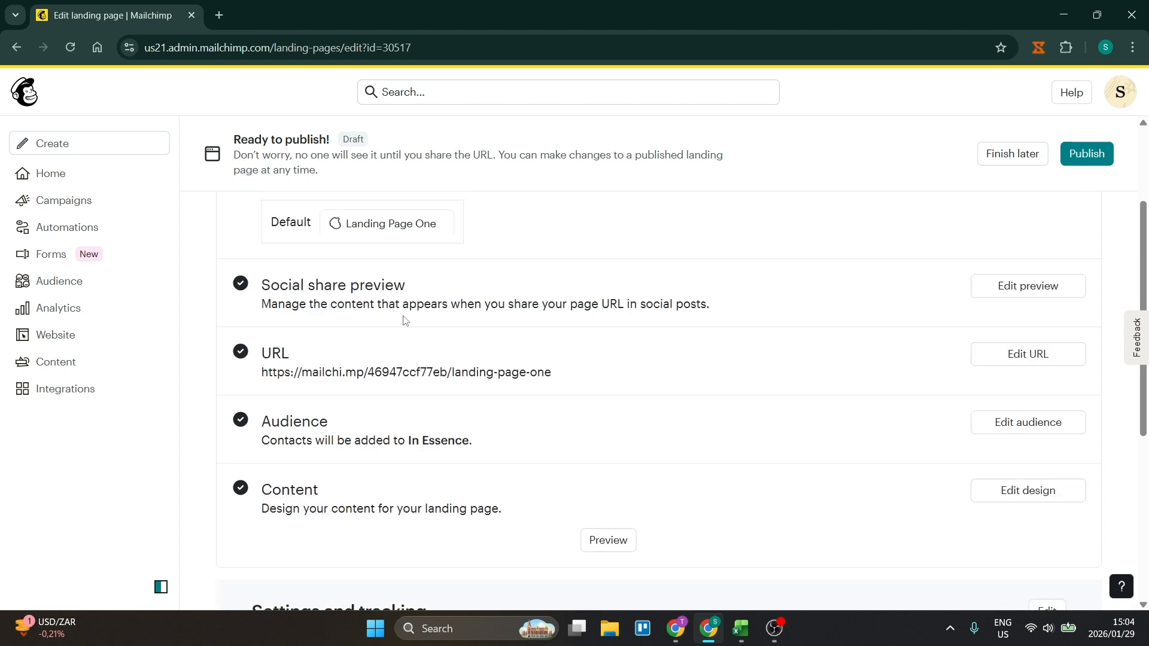
{"action": "left_click", "coordinate": [997, 292]}
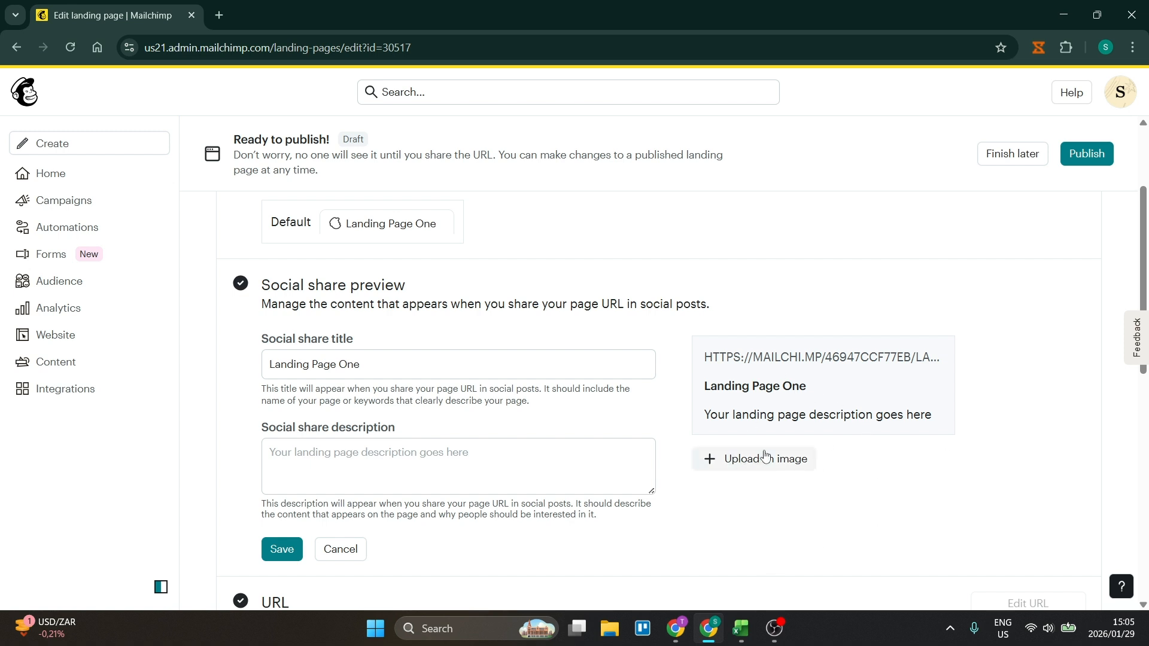
{"action": "left_click", "coordinate": [277, 548]}
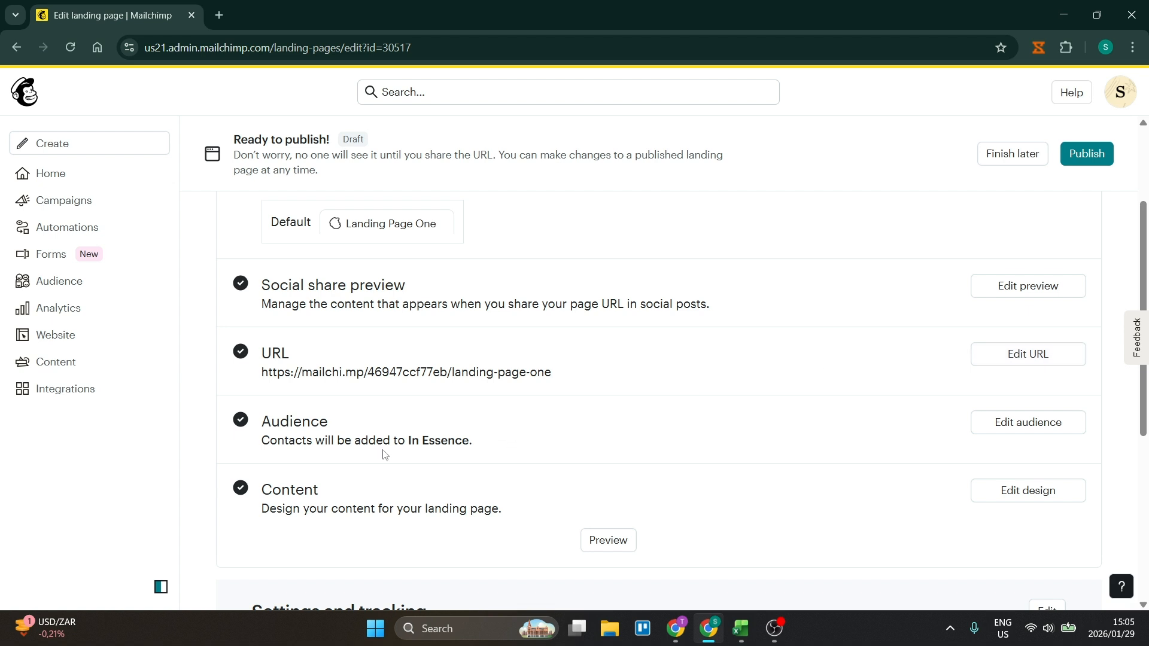
Select In Essence as the landing page's audience and save it
{"action": "left_click", "coordinate": [1004, 427]}
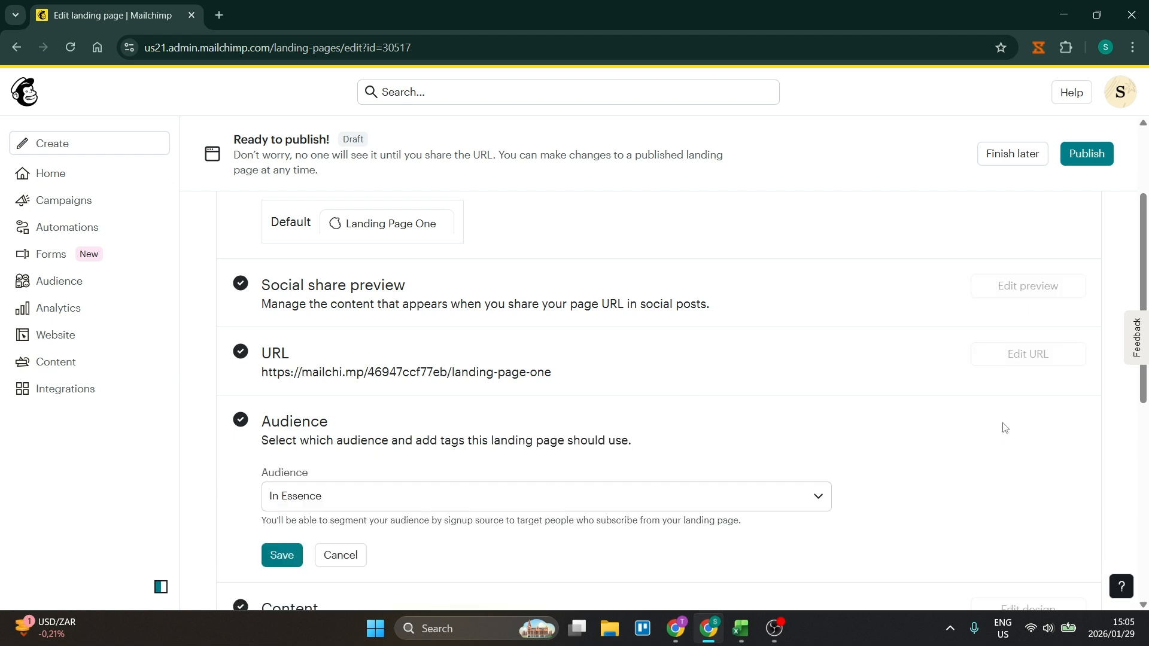
{"action": "left_click", "coordinate": [370, 498]}
{"action": "left_click", "coordinate": [450, 516]}
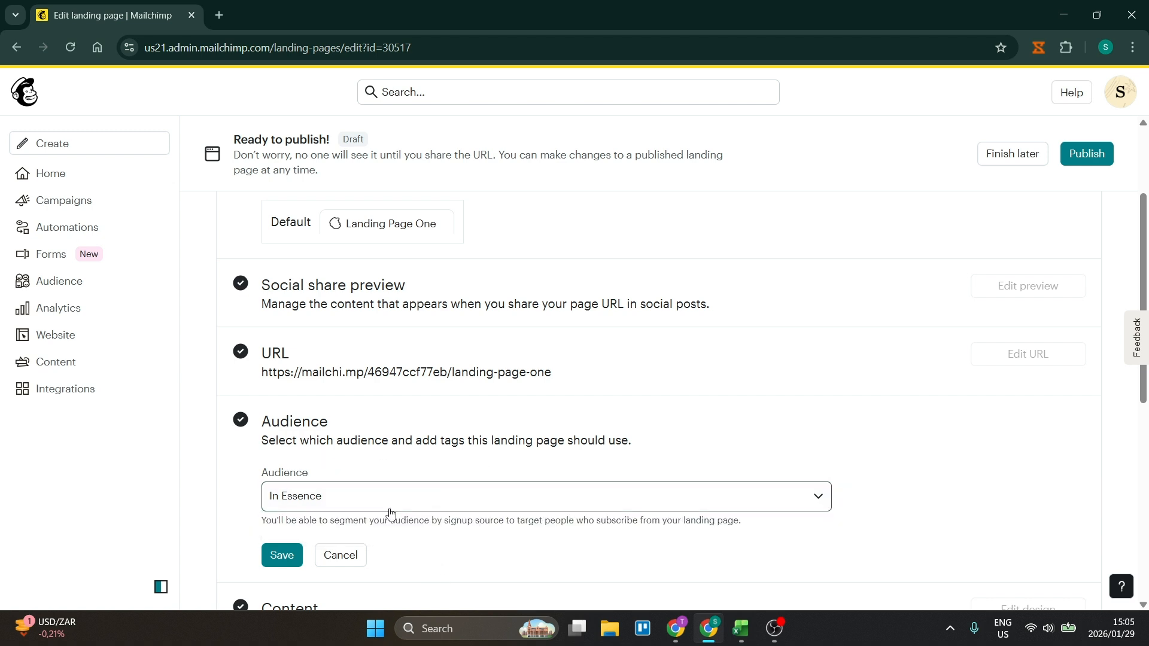
{"action": "left_click", "coordinate": [281, 555]}
Review the landing page's settings and tracking options, then return to its publishing options
{"action": "scroll", "coordinate": [422, 407], "scroll_direction": "down", "scroll_amount": 4}
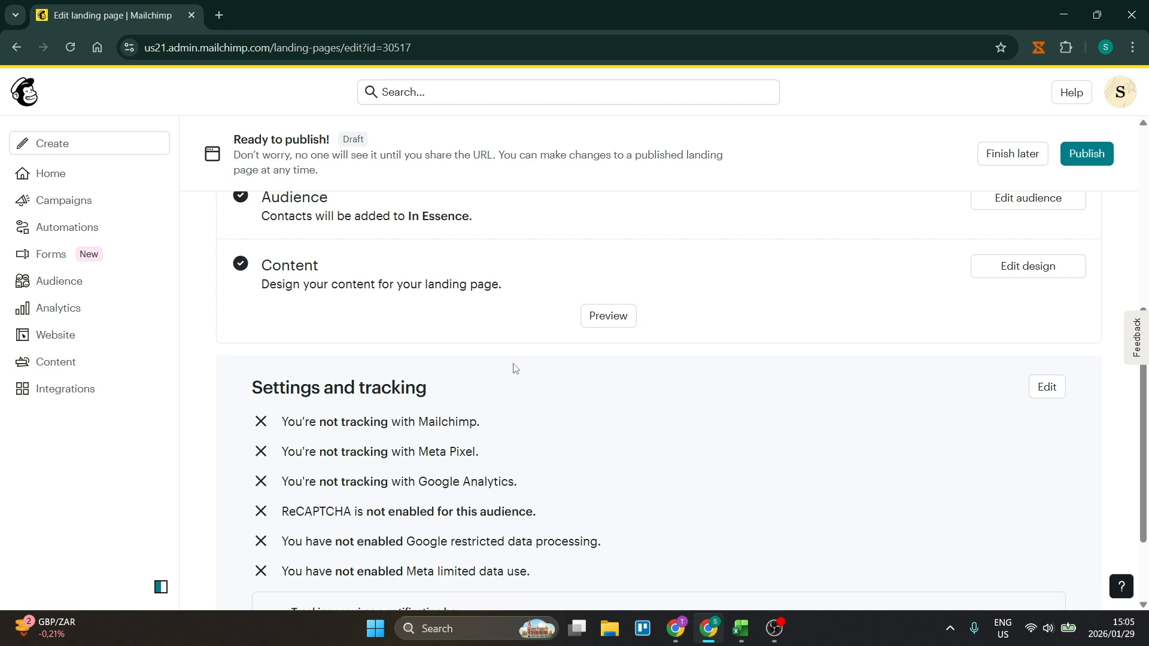
{"action": "scroll", "coordinate": [515, 367], "scroll_direction": "down", "scroll_amount": 2}
{"action": "scroll", "coordinate": [518, 368], "scroll_direction": "down", "scroll_amount": 1}
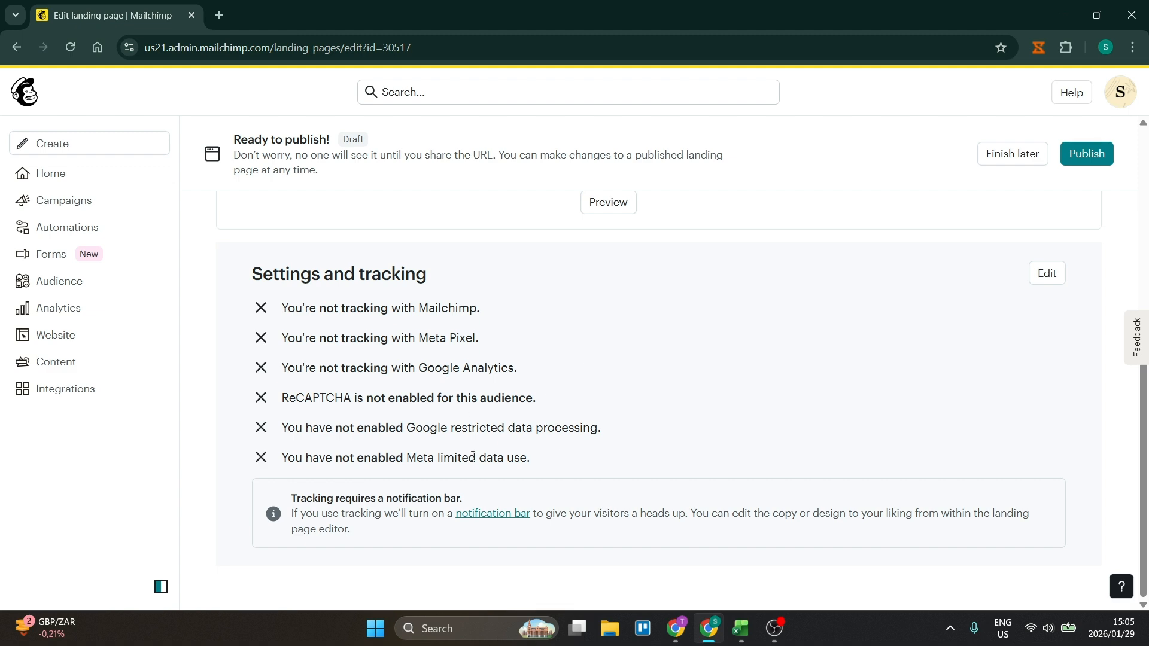
{"action": "scroll", "coordinate": [657, 403], "scroll_direction": "up", "scroll_amount": 15}
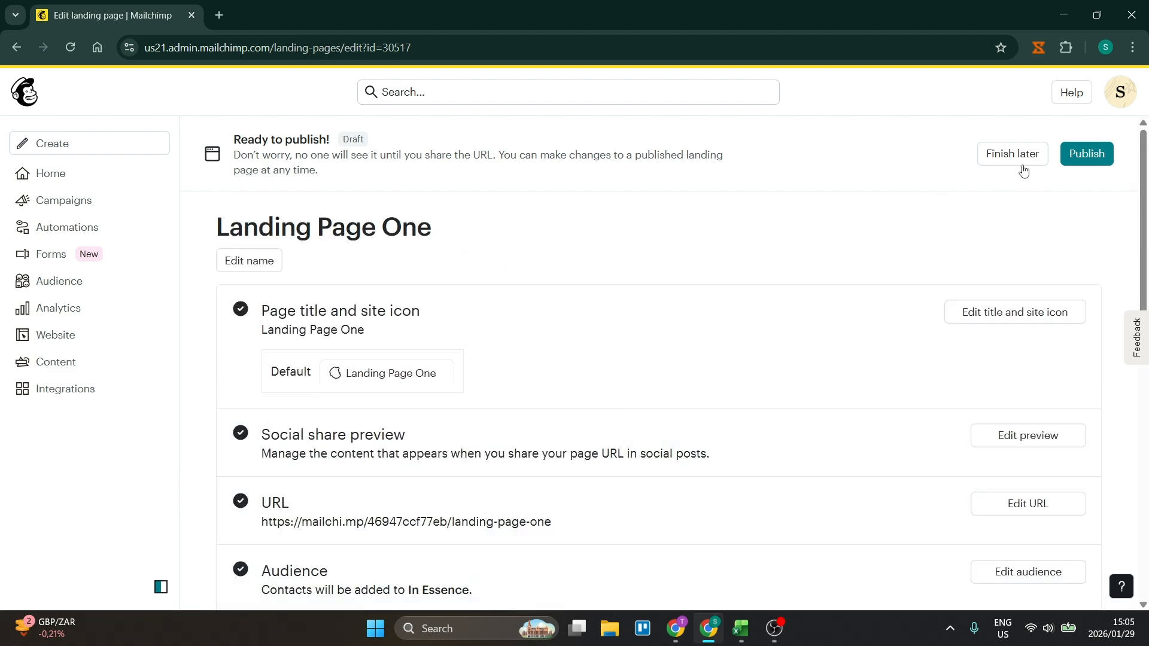